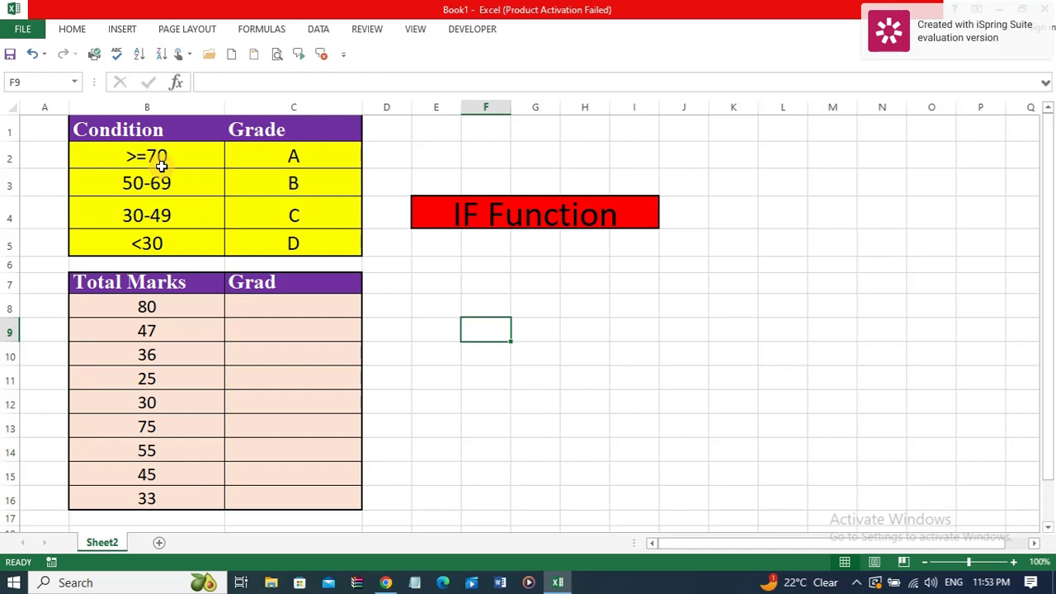
Review the grades assigned to each mark condition in cells C2 through C5
click(296, 156)
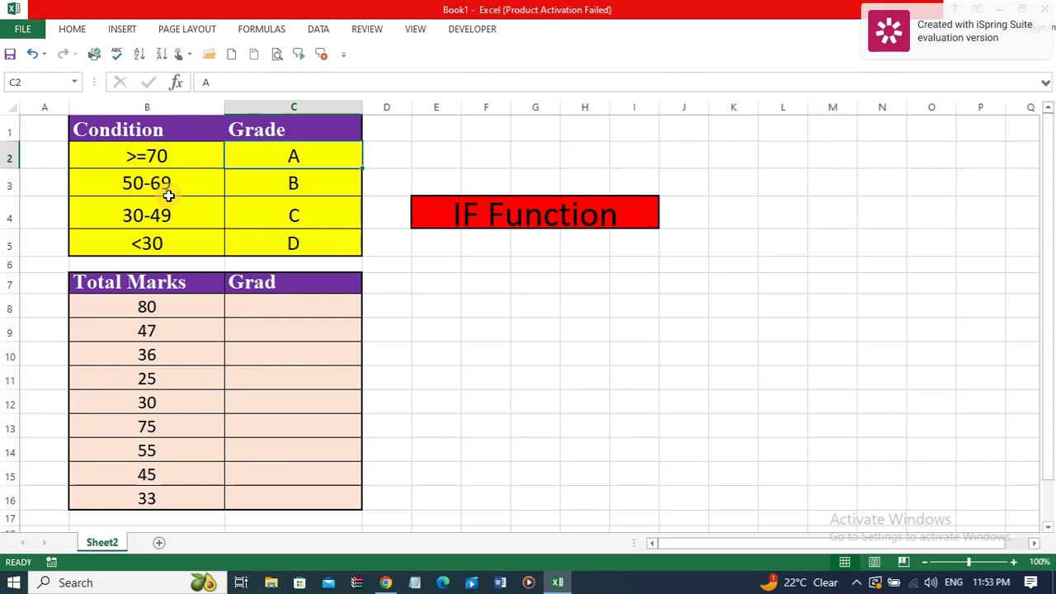
click(288, 182)
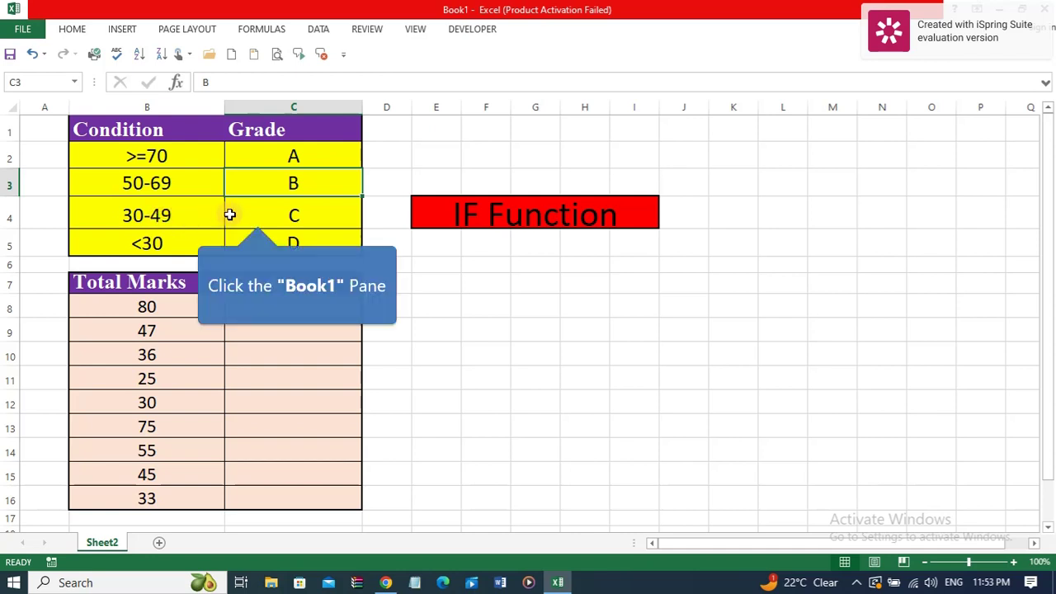
click(257, 215)
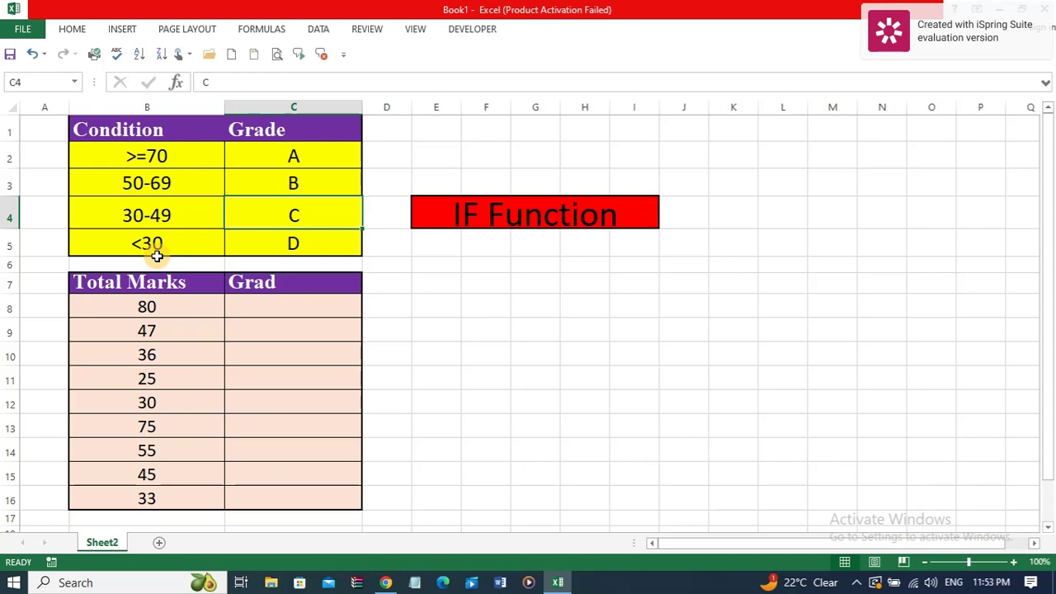
click(286, 245)
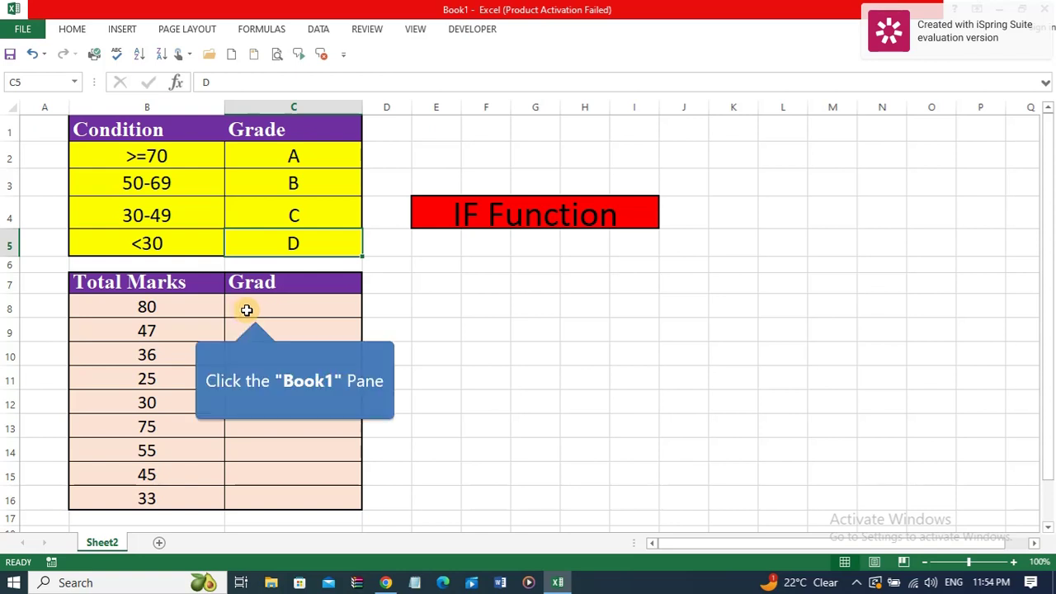
Begin an IF formula in cell C8 with the unfinished logical test B8>=
click(255, 310)
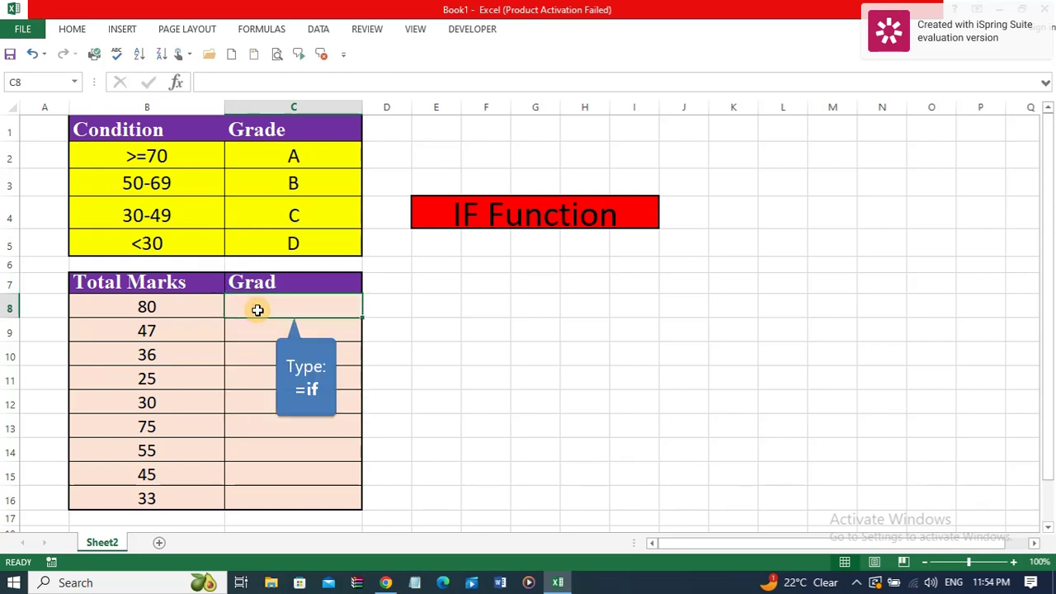
text(=)
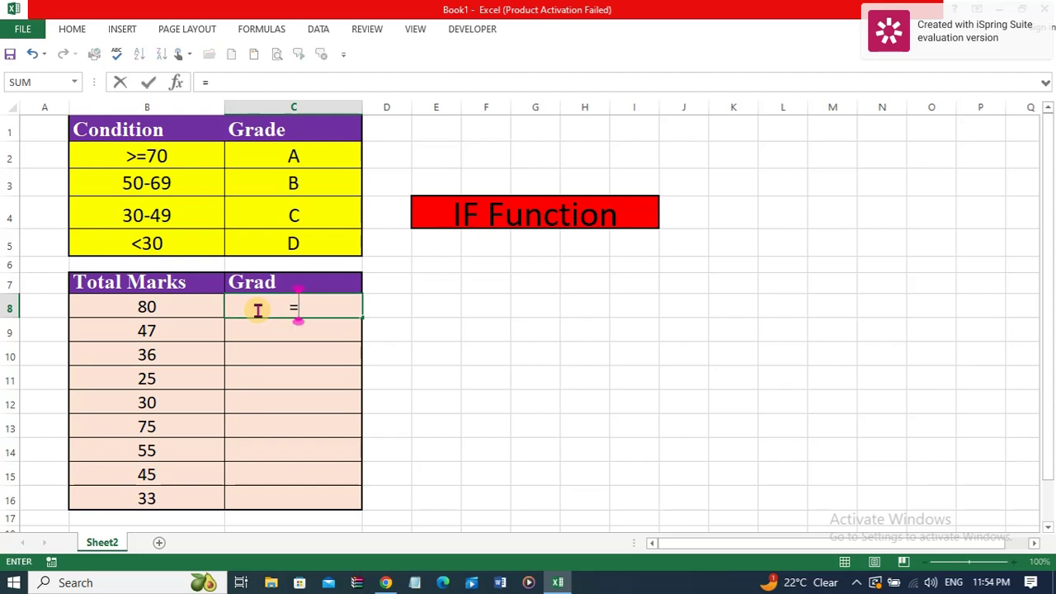
text(if)
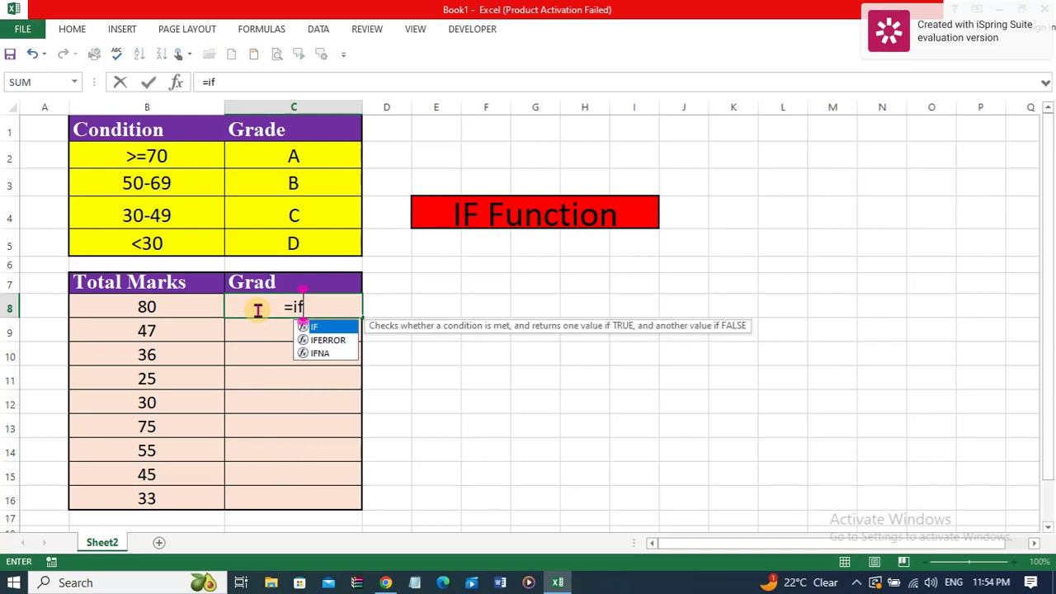
key(BackSpace)
key(BackSpace)
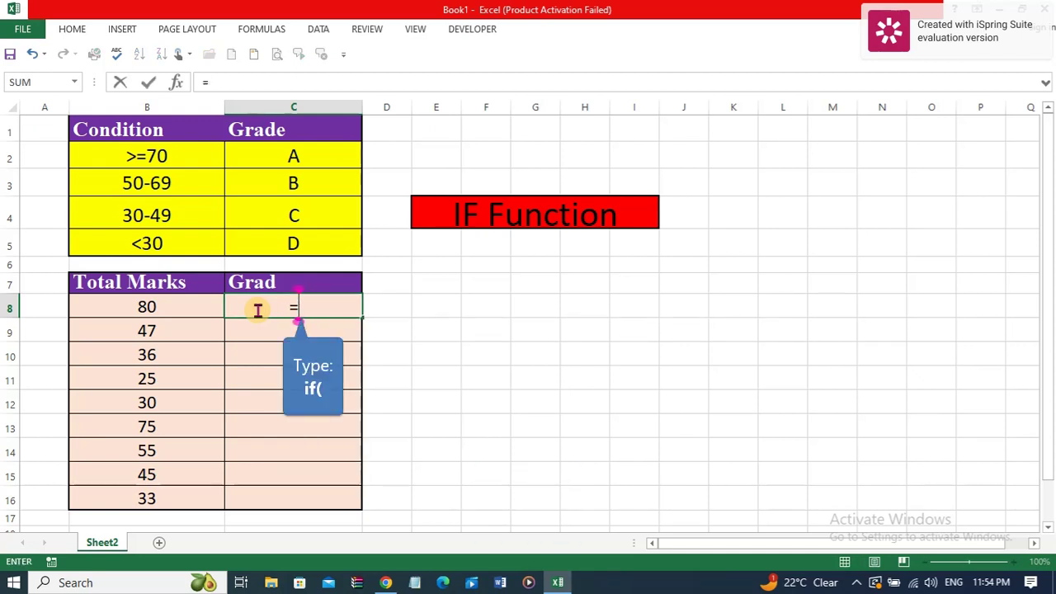
text(if)
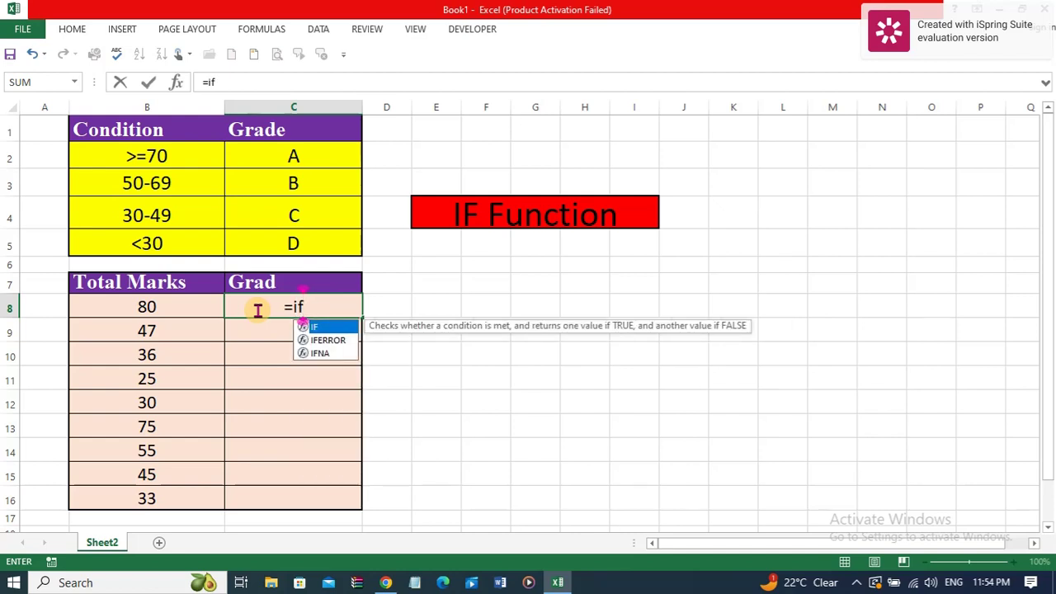
text(()
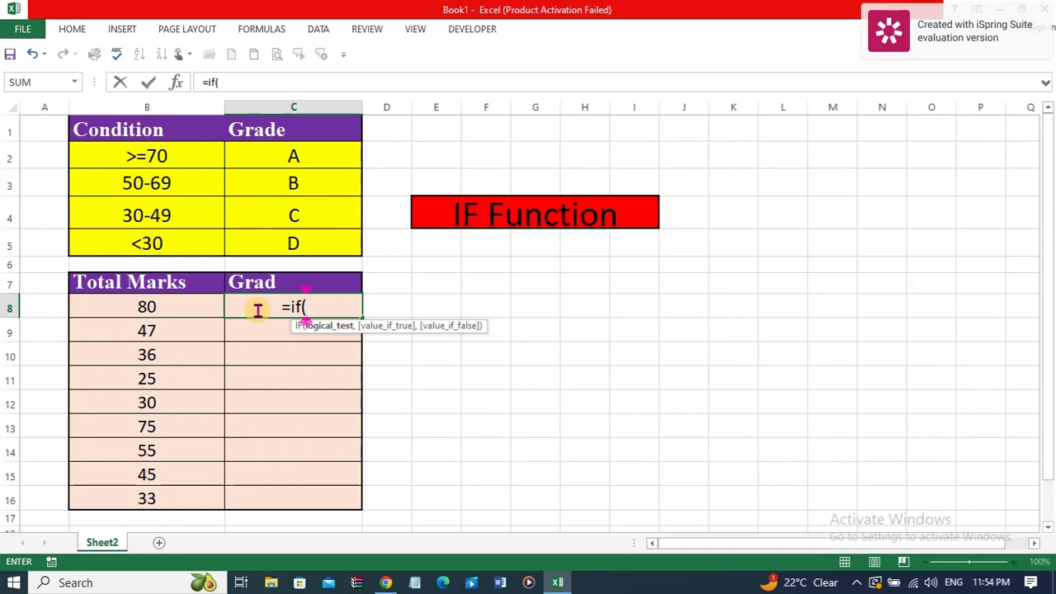
click(157, 307)
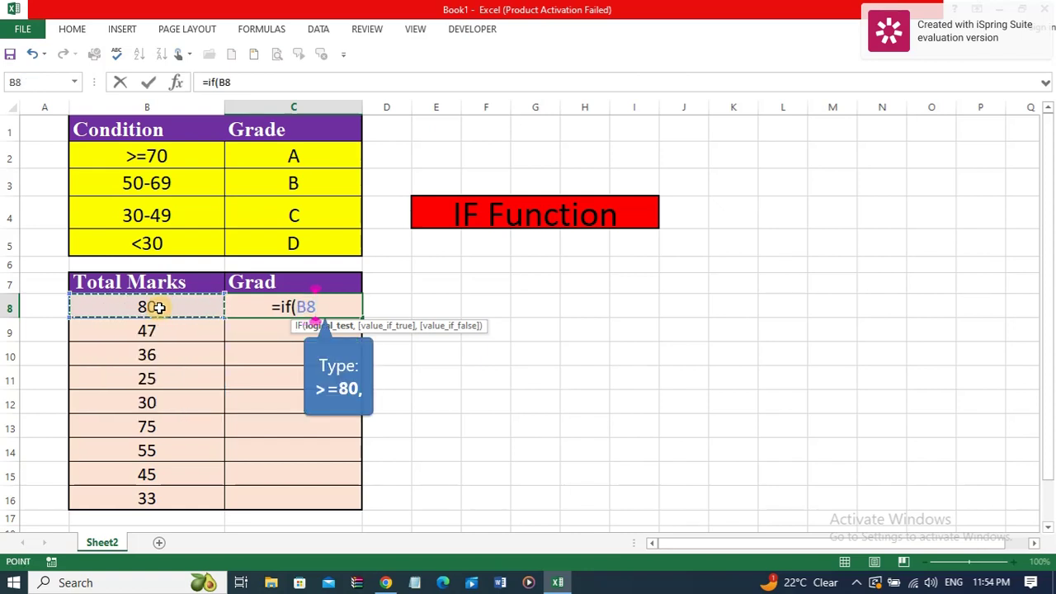
text(>)
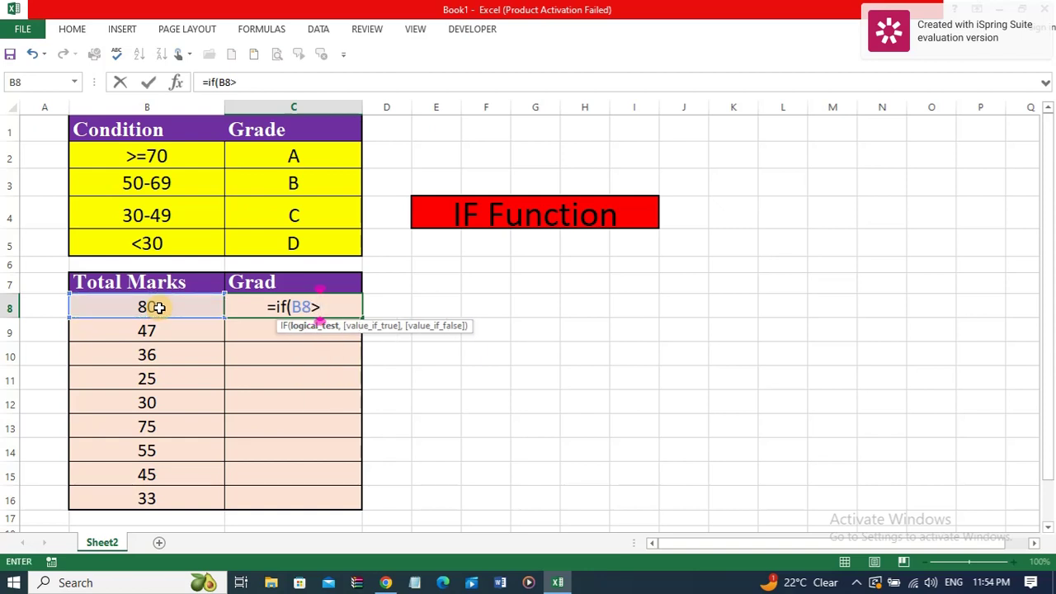
text(=)
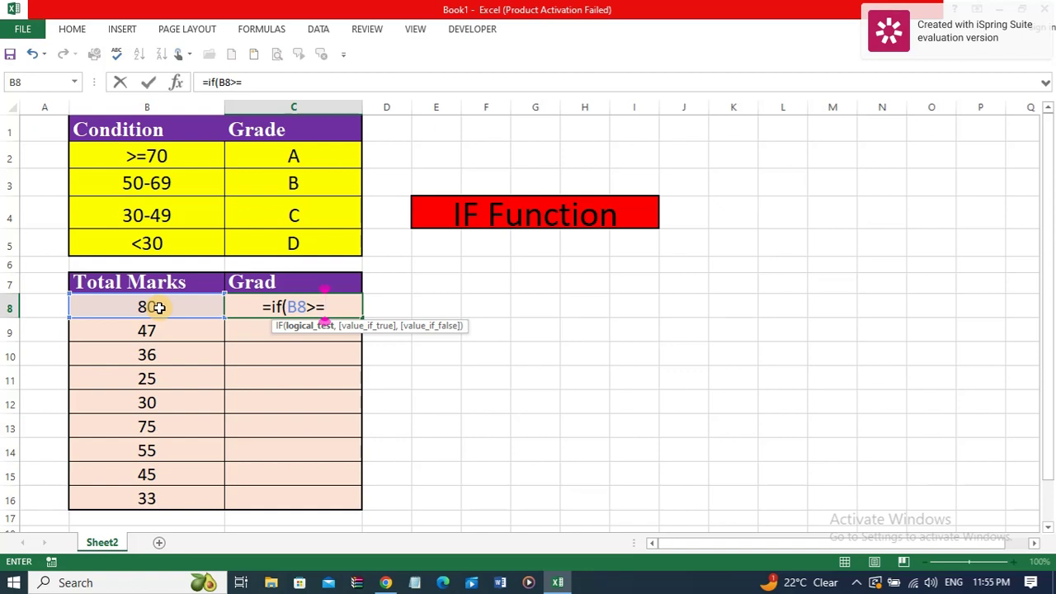
text(8)
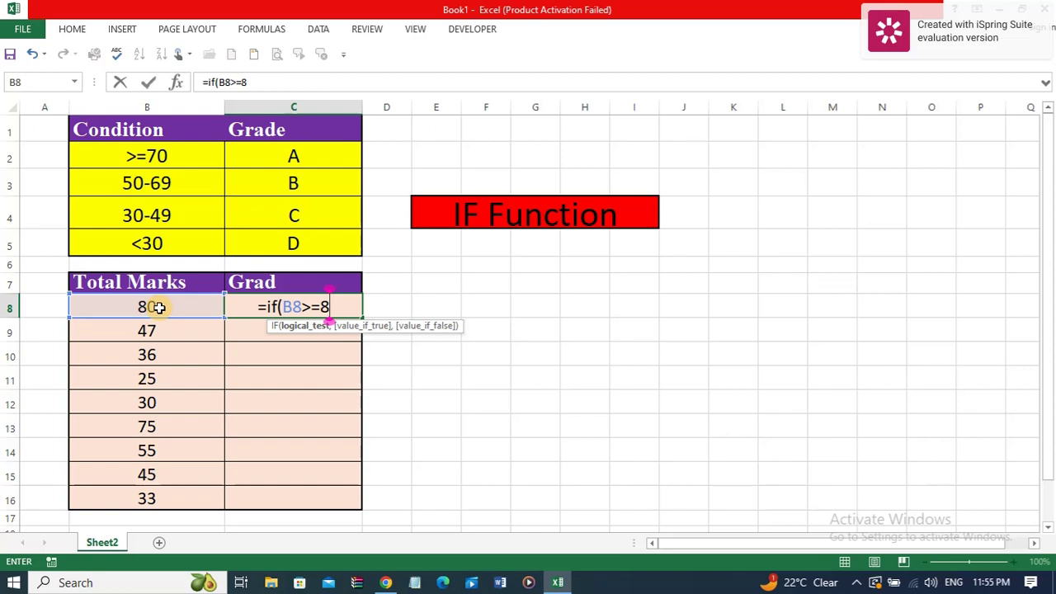
text(0)
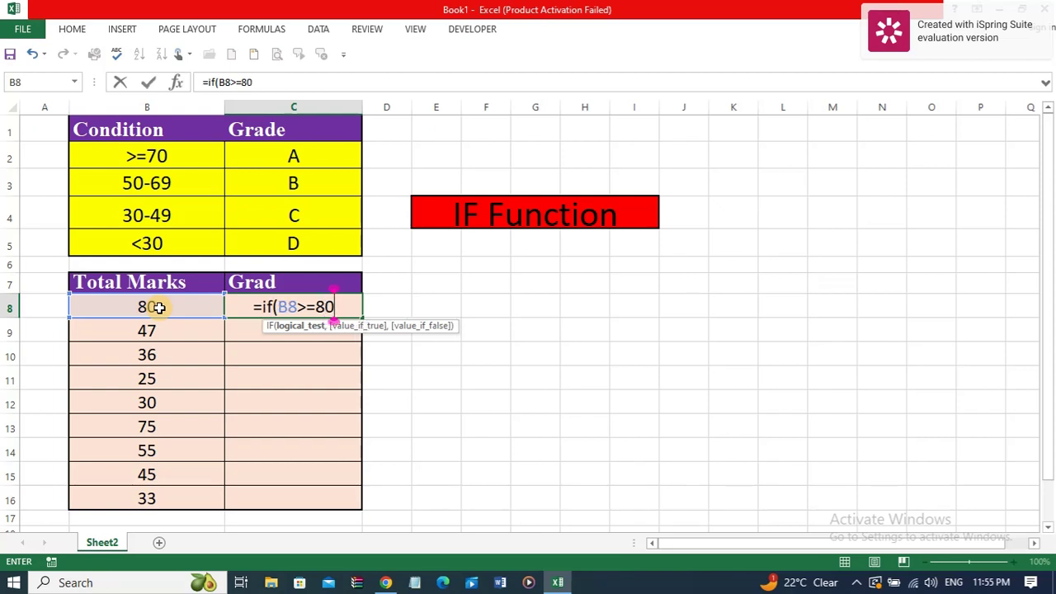
text(,)
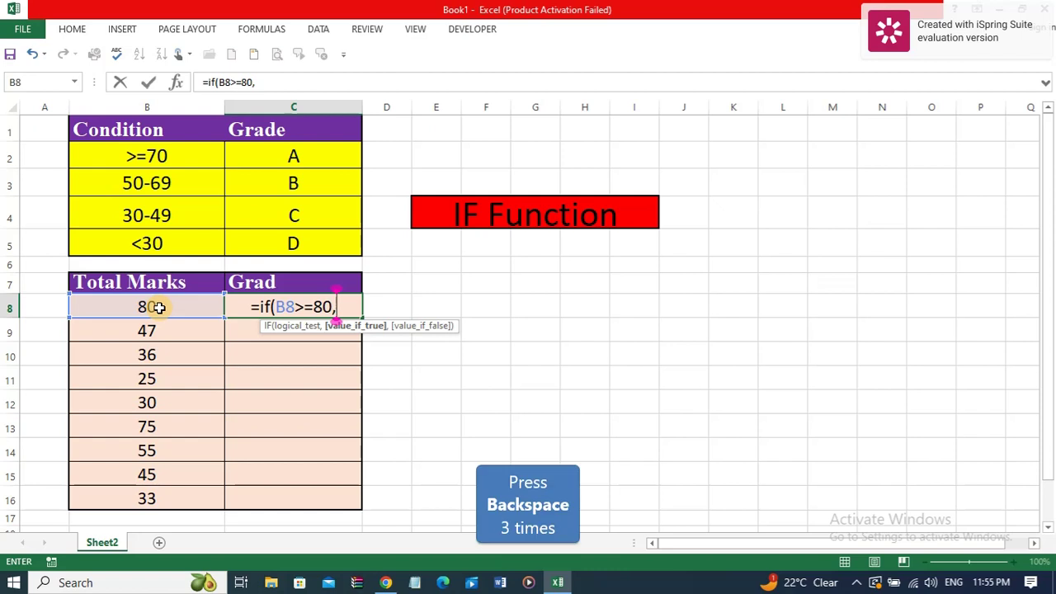
key(BackSpace)
key(BackSpace)
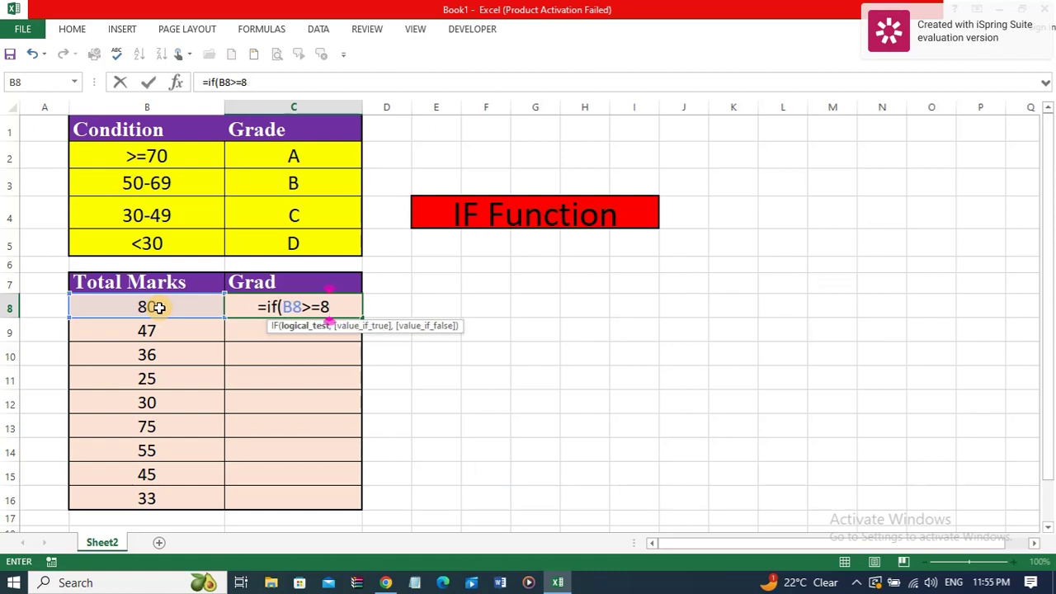
key(BackSpace)
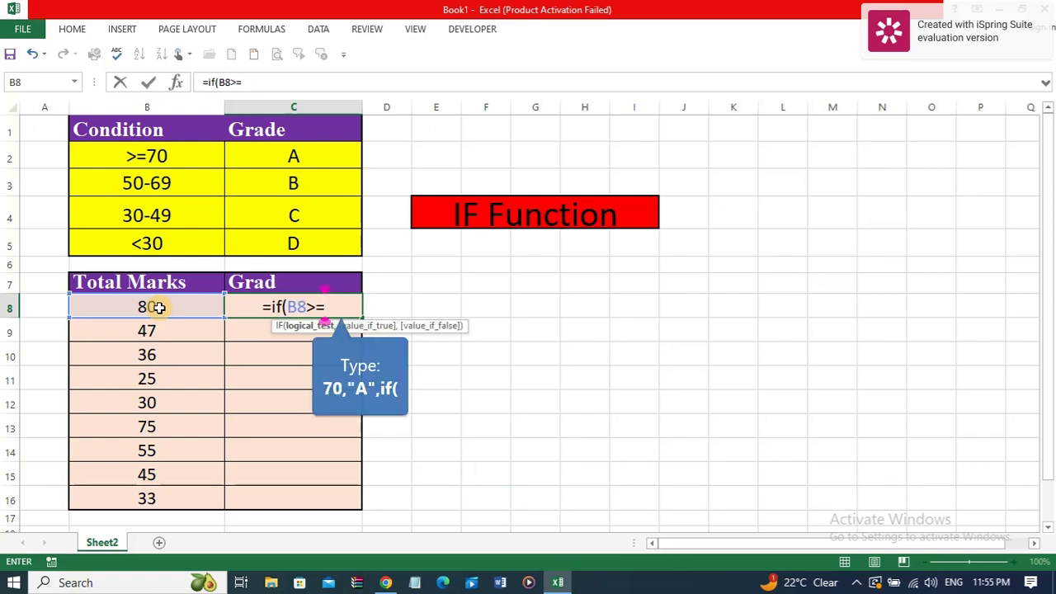
Complete the formula's first test with threshold 70 and give "A" as its true value
text(70,)
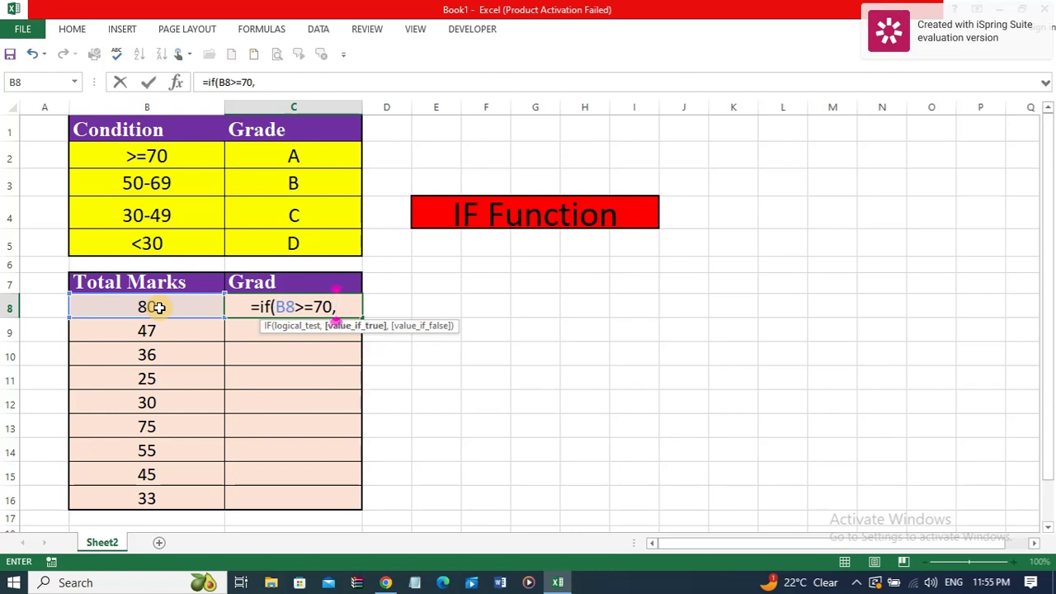
text("A)
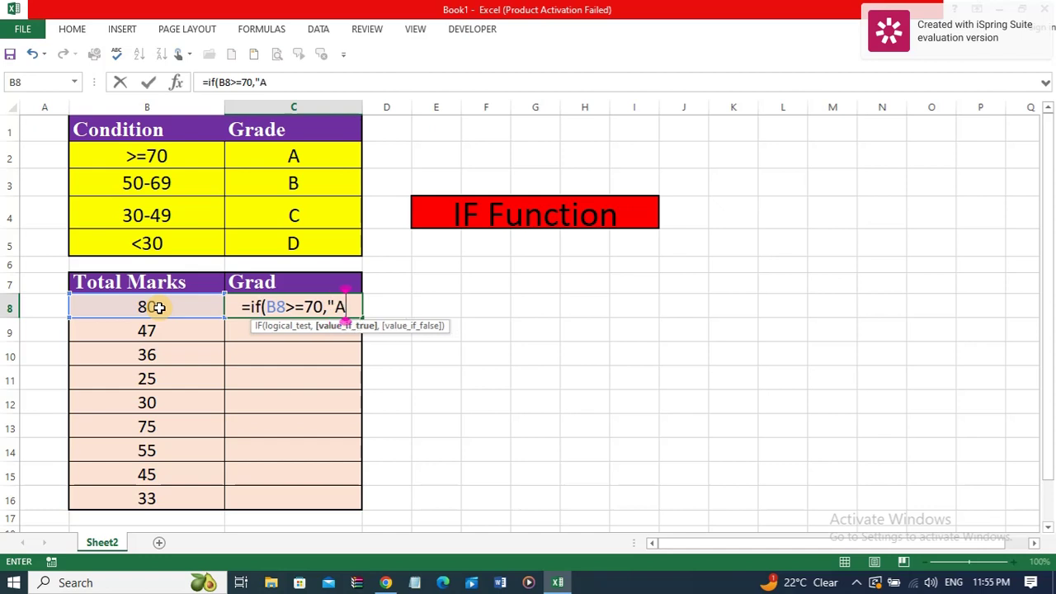
text(")
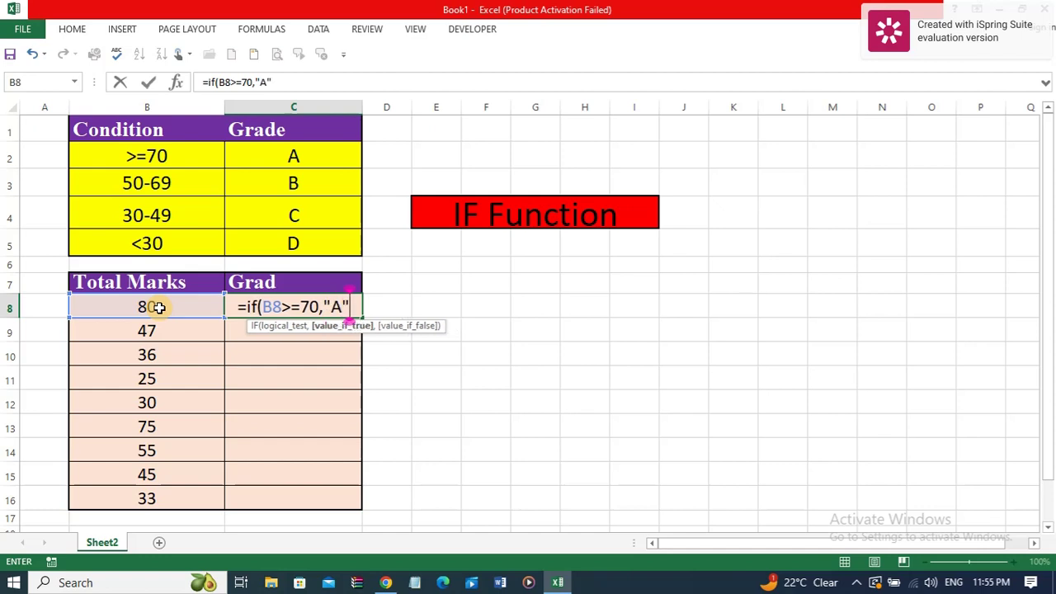
text(,)
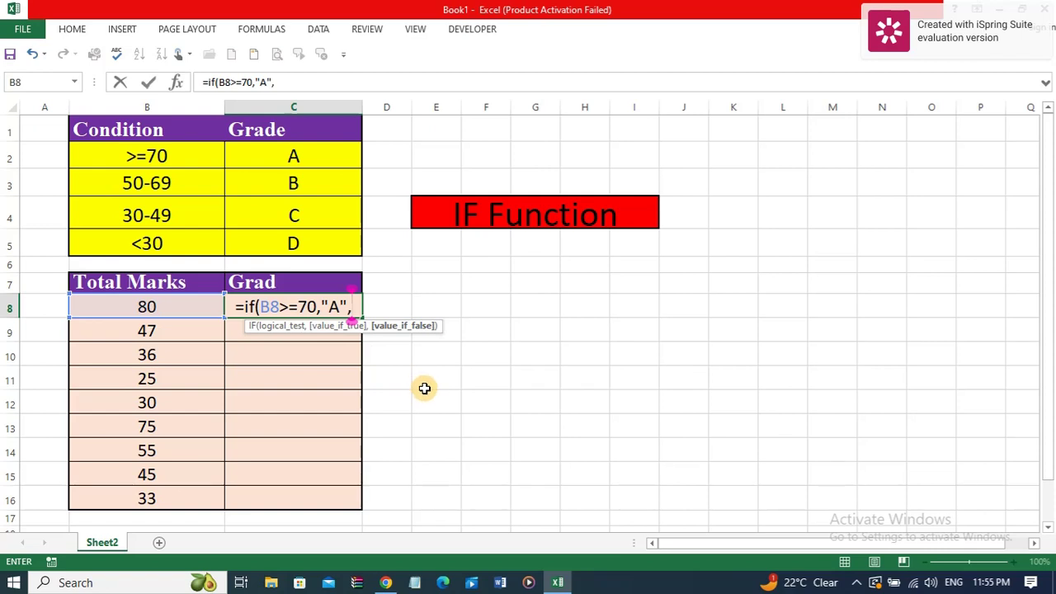
Nest a second IF as the false value in C8, testing B8>=50 and returning "B"
text(if)
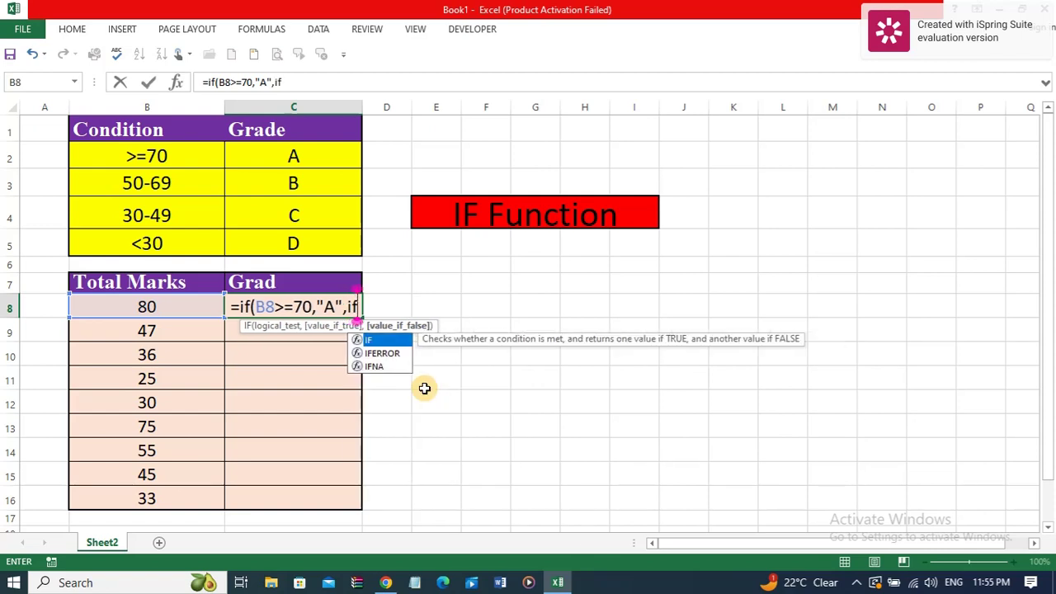
text(()
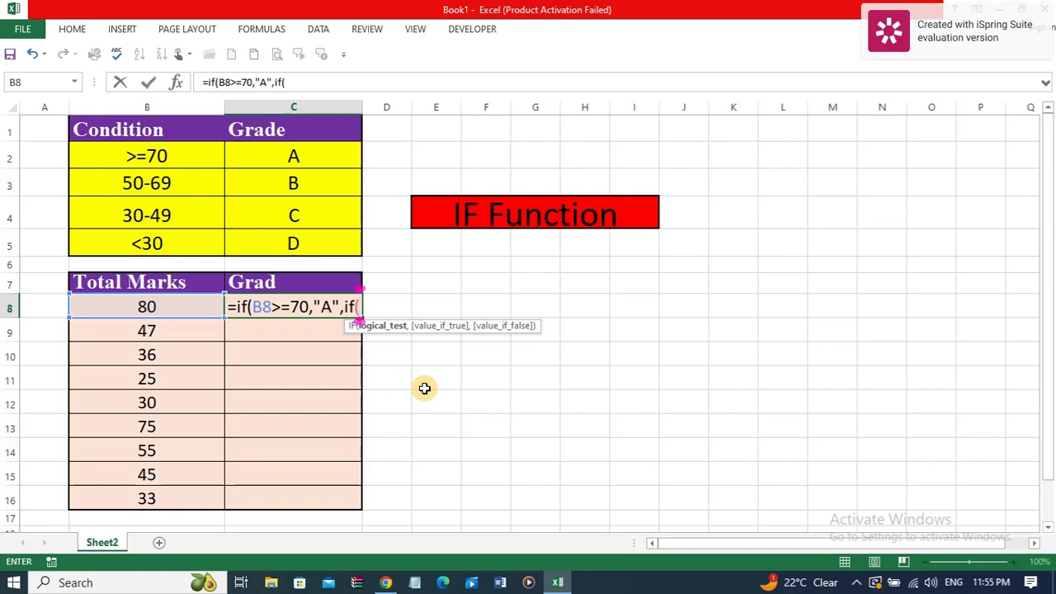
click(165, 311)
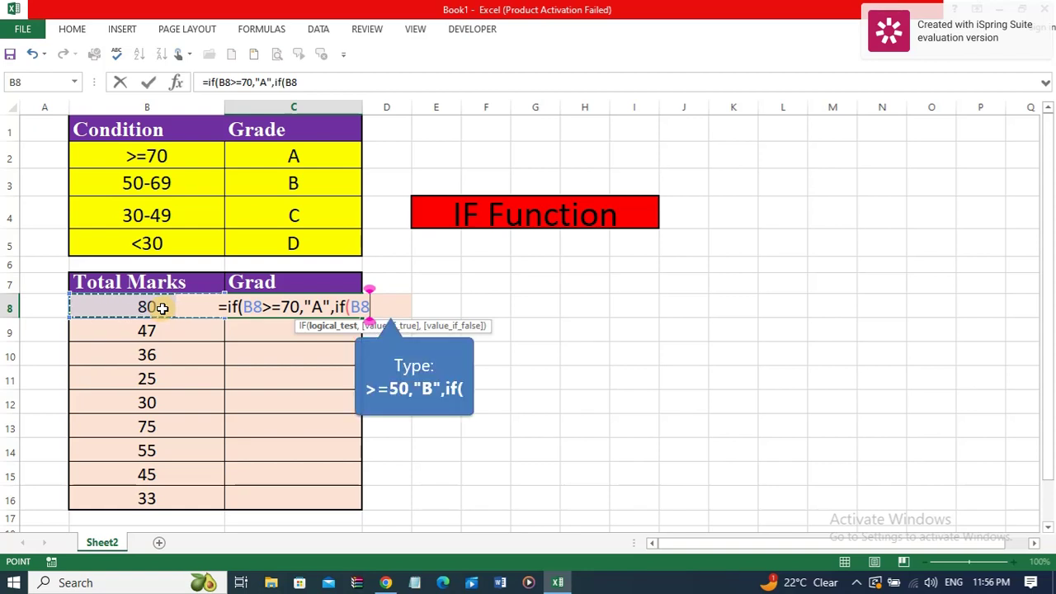
text(>=)
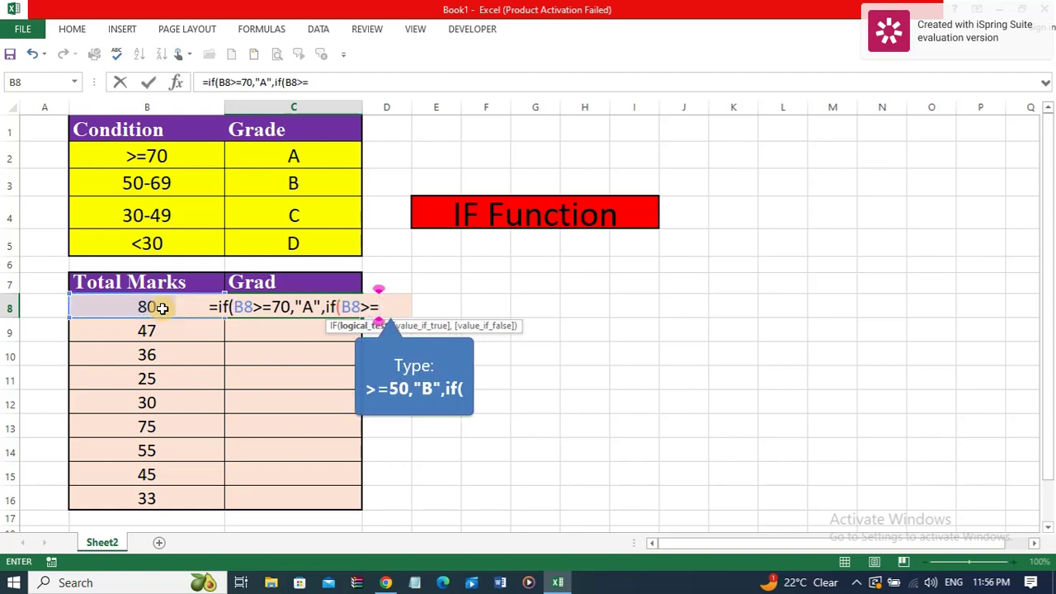
text(50)
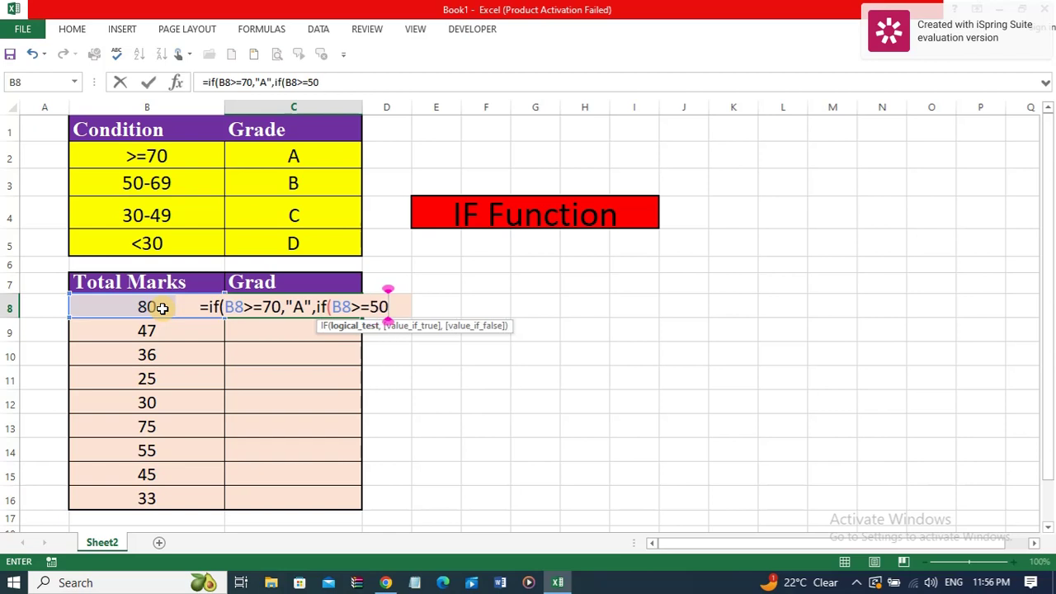
text(,")
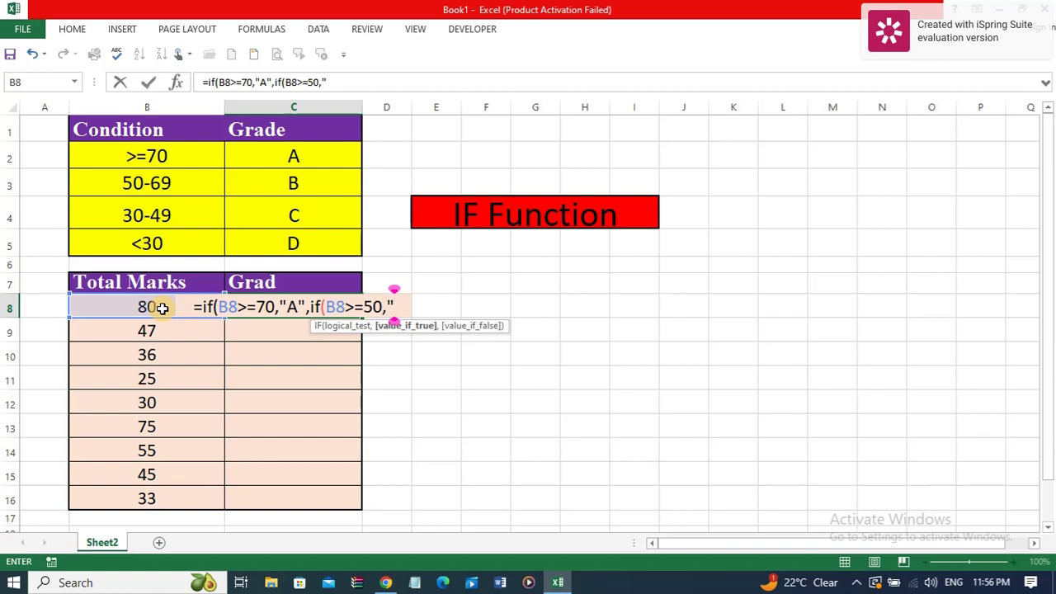
text(B")
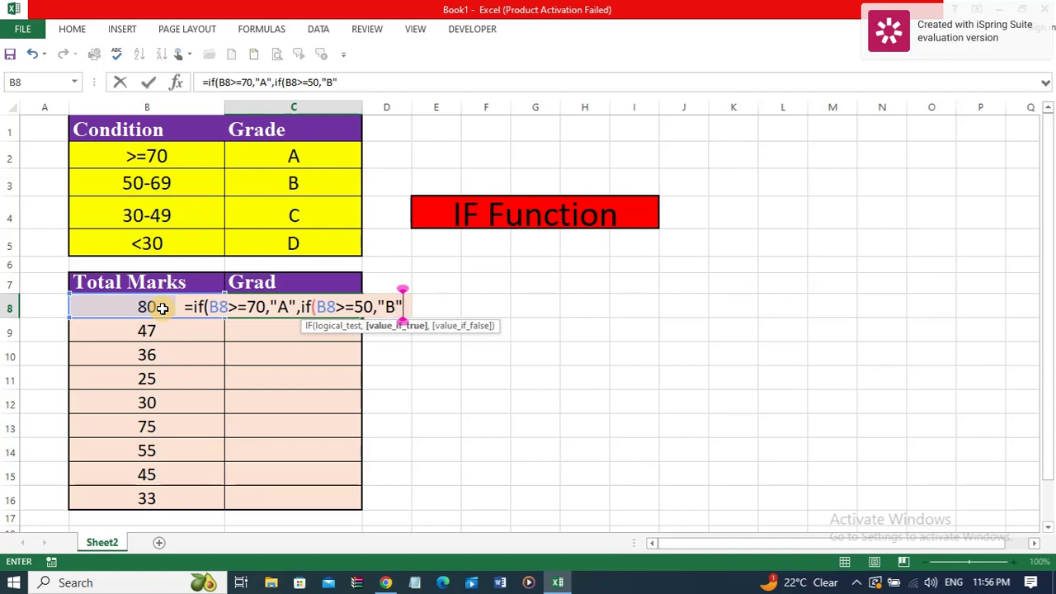
text(,)
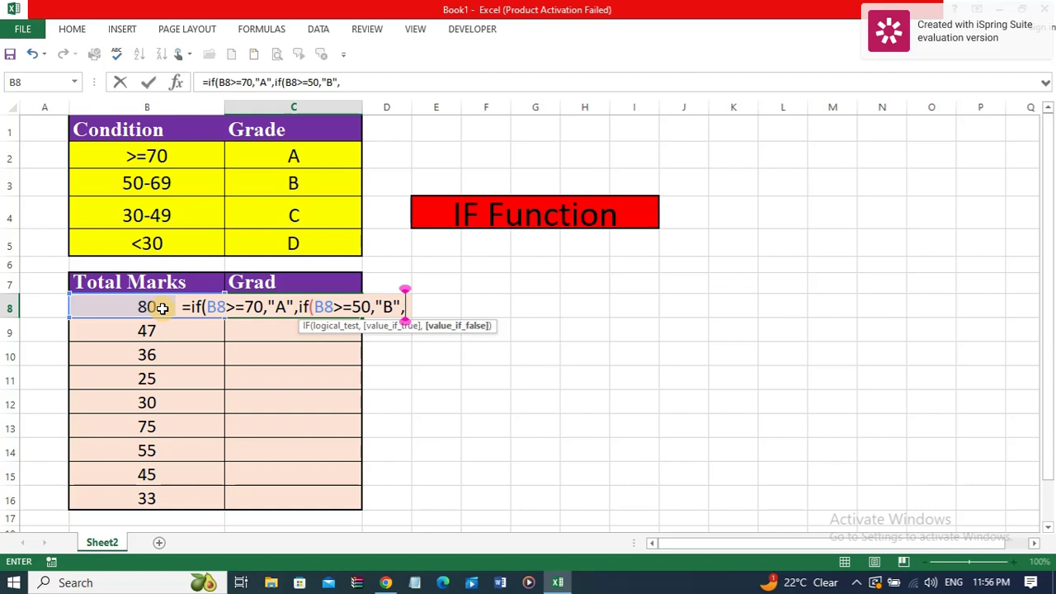
Nest a third IF as the false value in C8, testing B8>=30 and returning "C"
text(if)
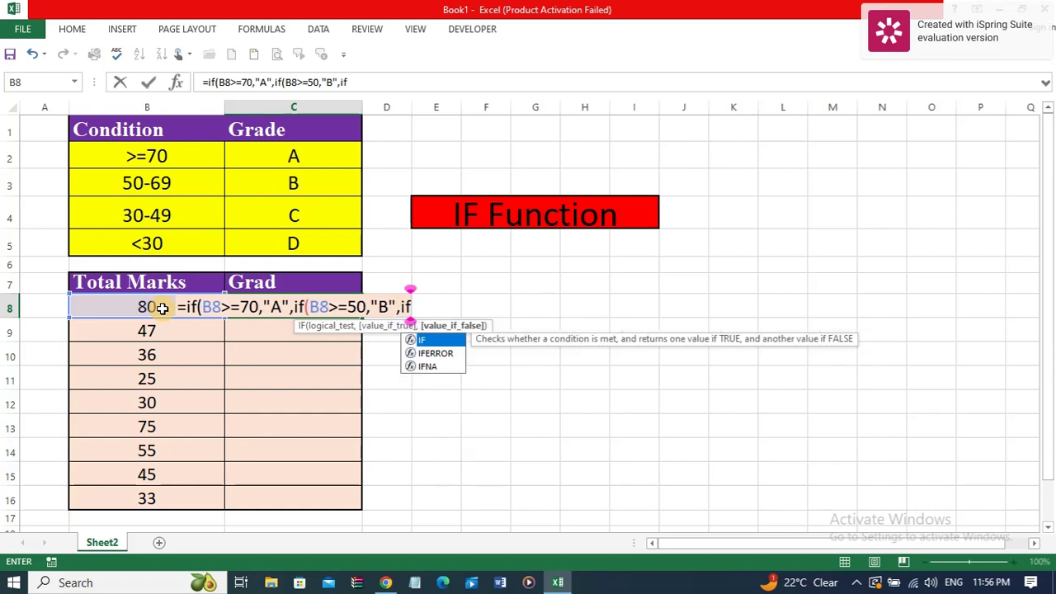
text(()
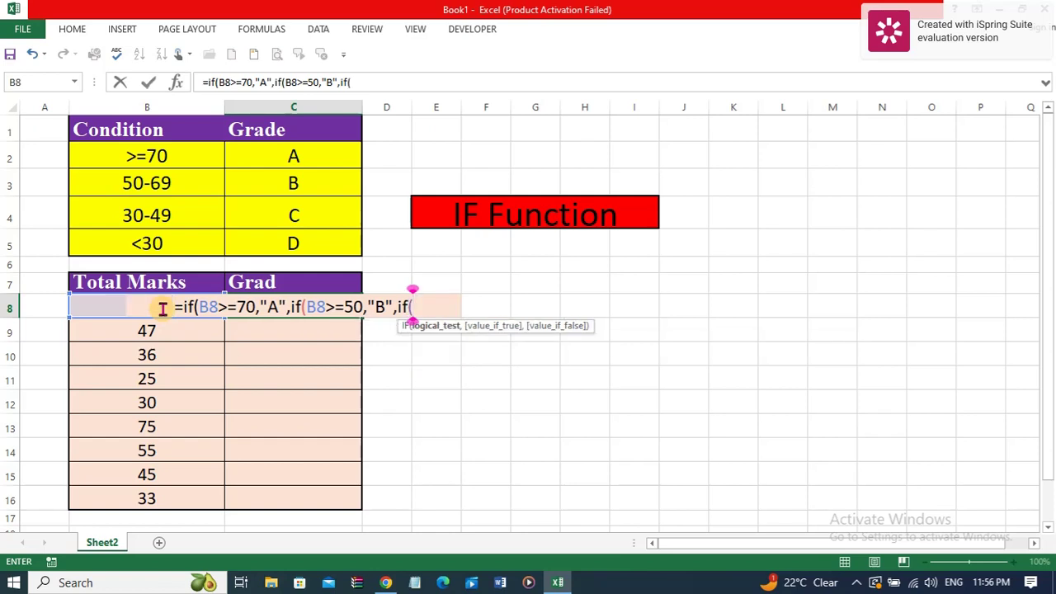
click(106, 301)
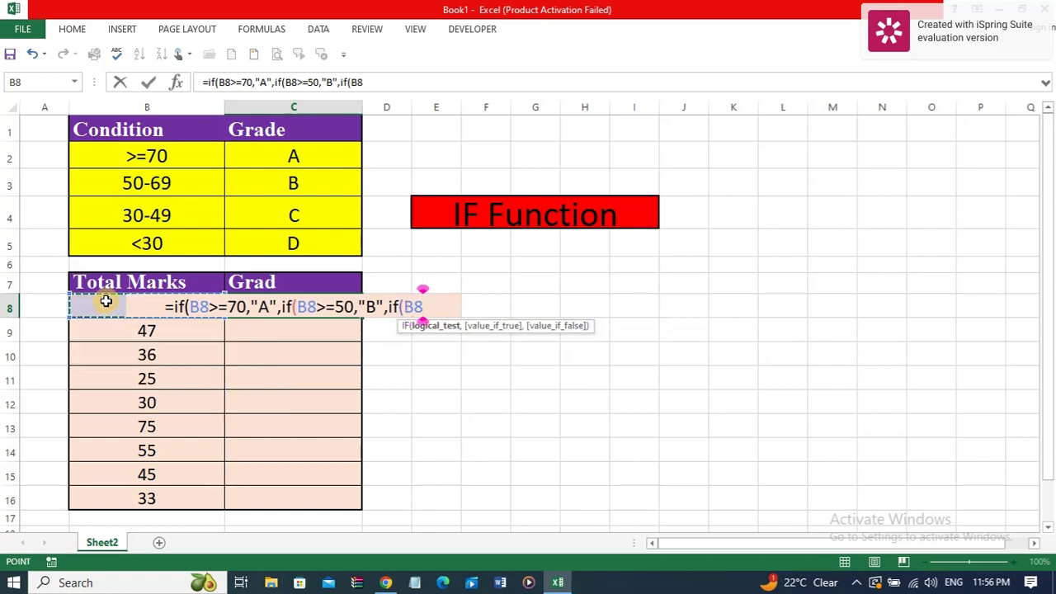
text(>=)
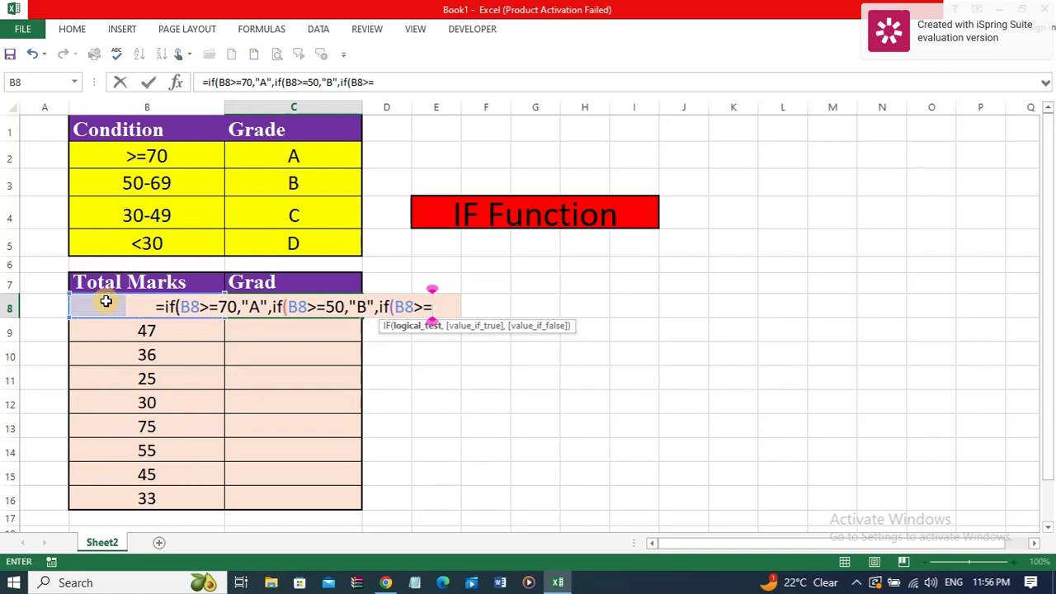
text(30)
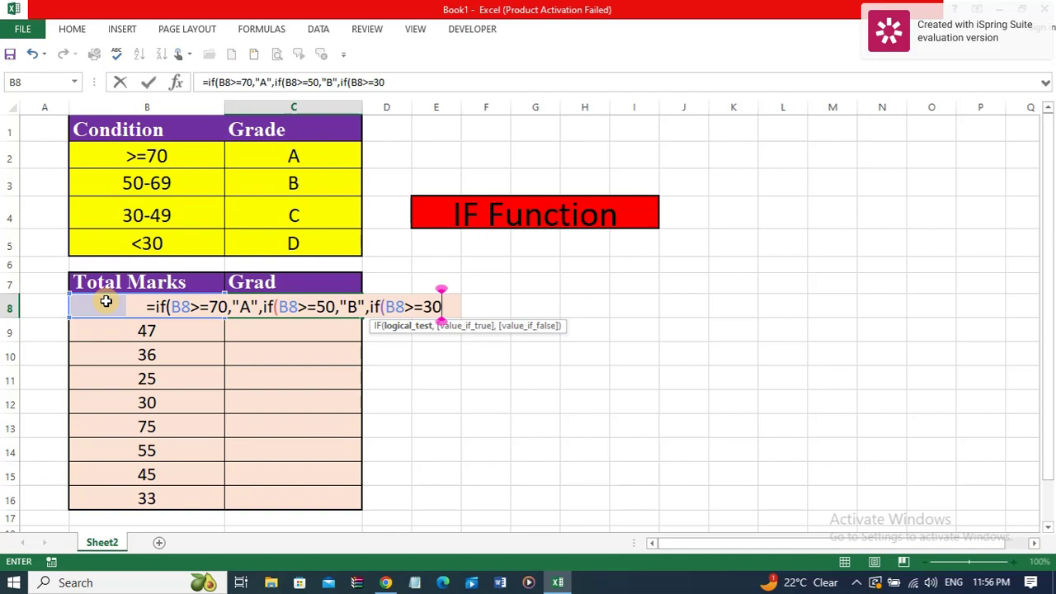
text(,")
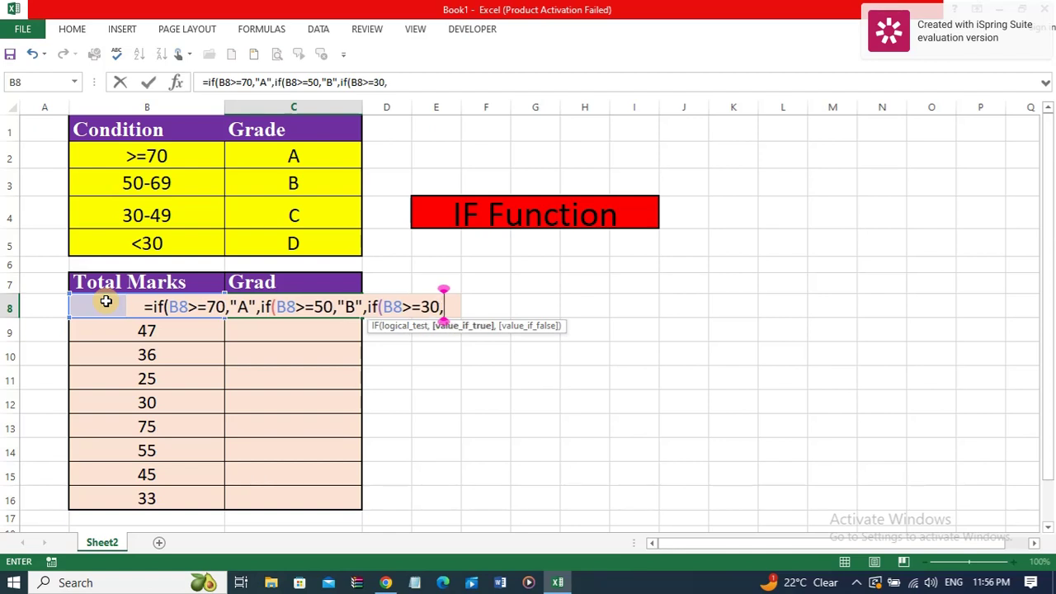
text(C")
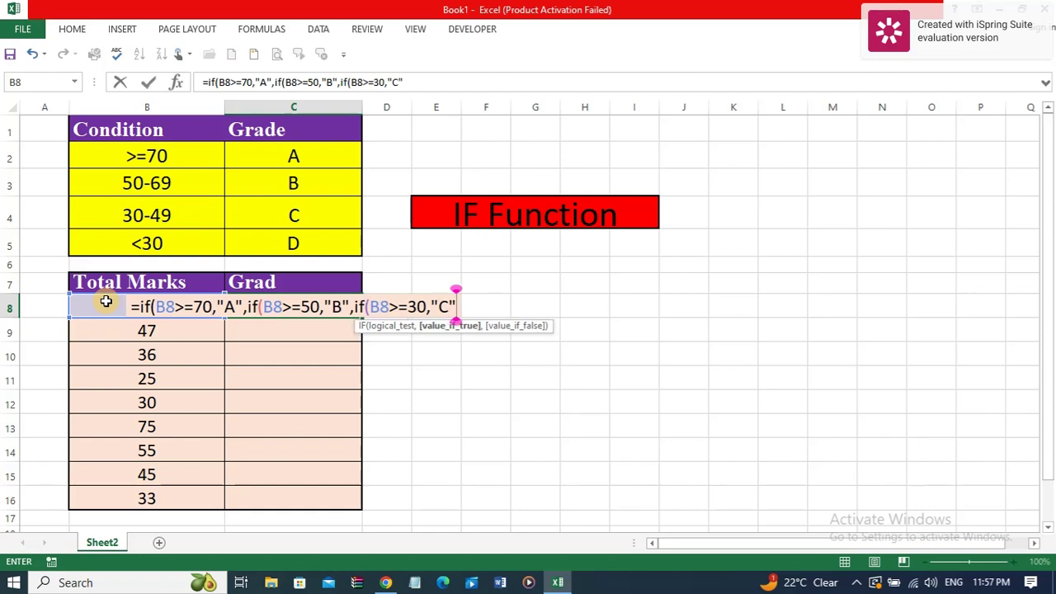
text(,)
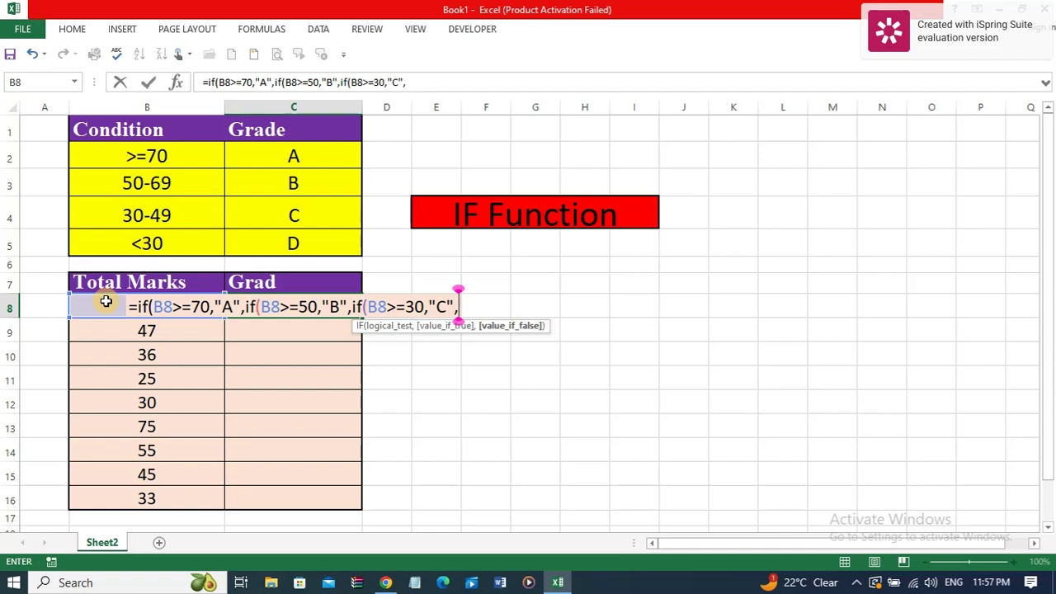
Give "D" as the final false value, close all three IF functions and enter the formula in C8
text(")
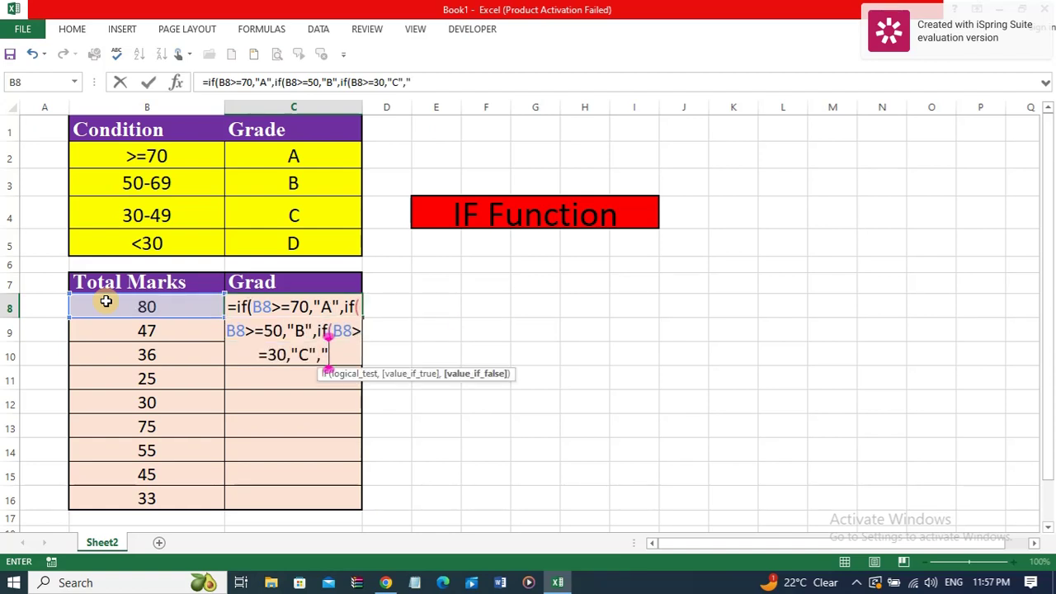
text(D")
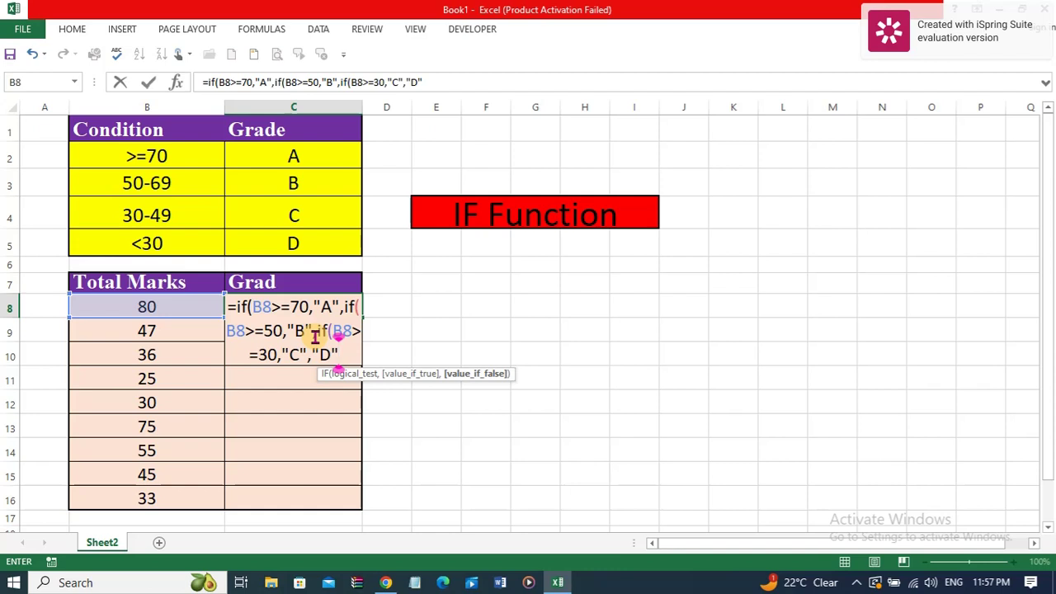
text())))
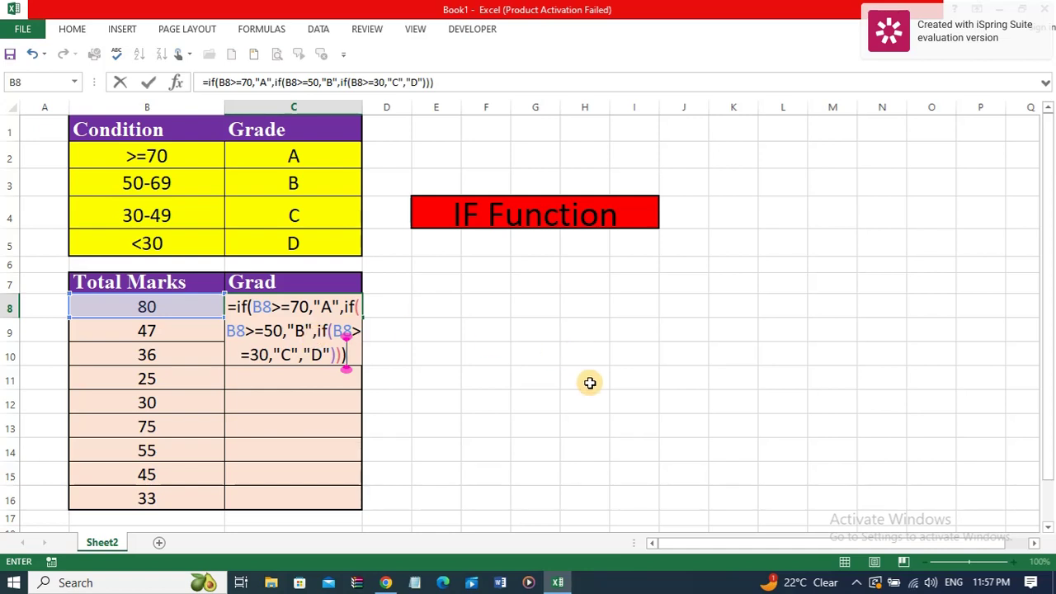
key(Return)
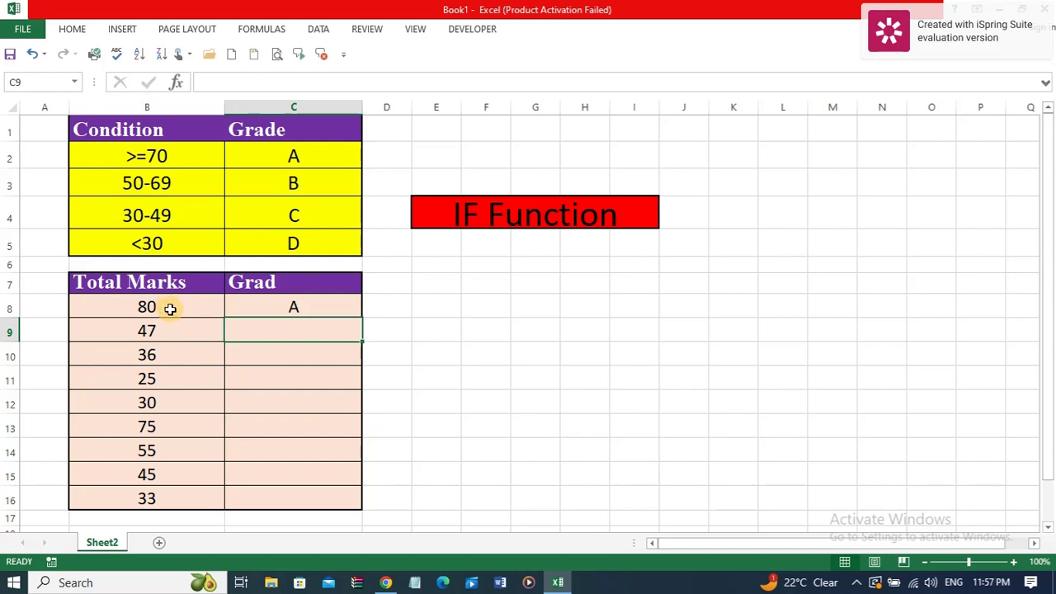
Check C8's grade against the >=70 condition in row 2, and fill the C8 formula down through C16
click(165, 158)
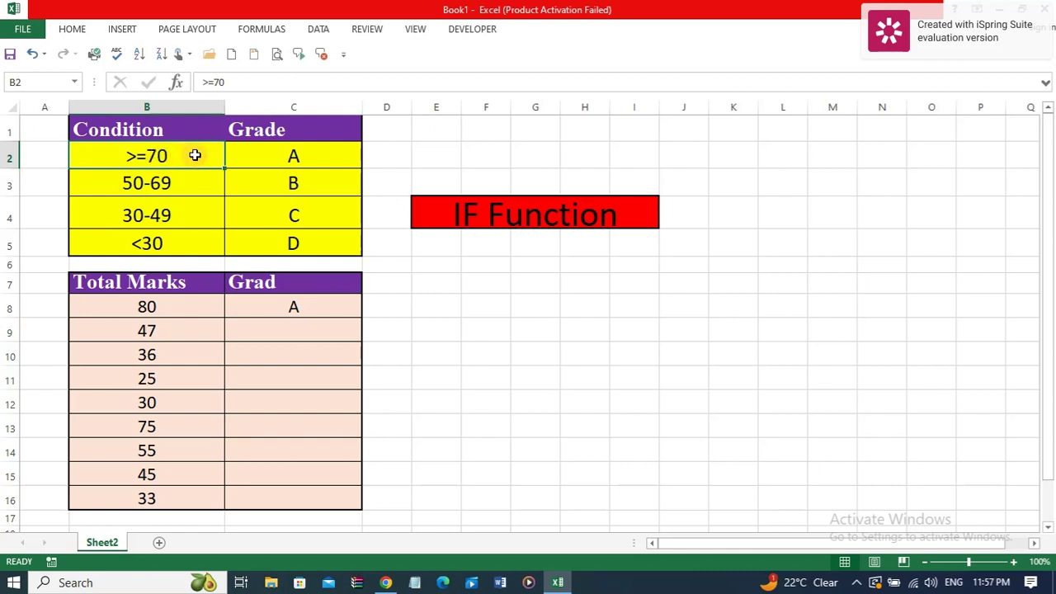
click(291, 157)
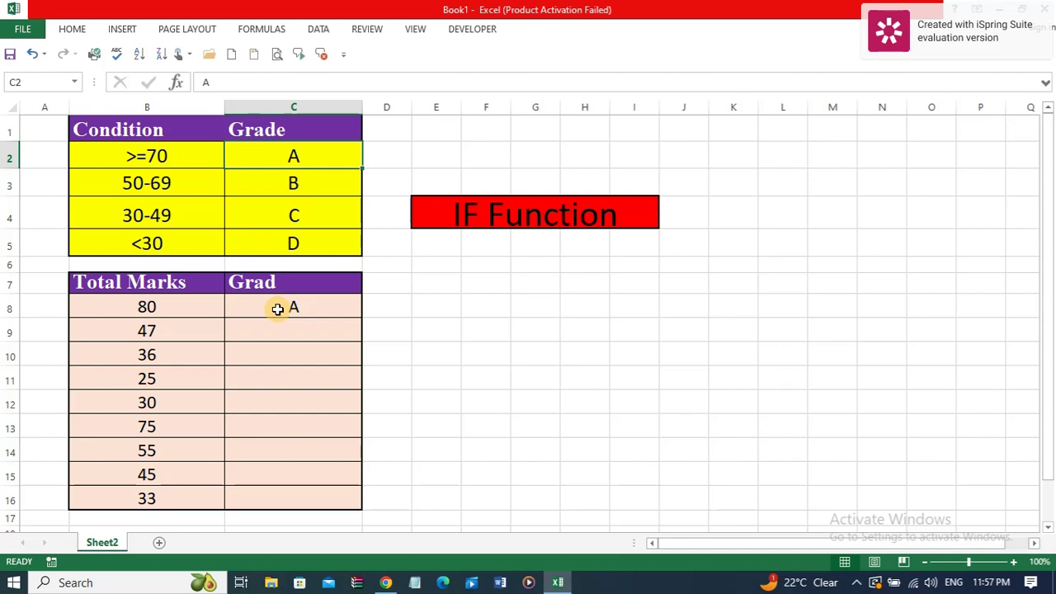
click(335, 307)
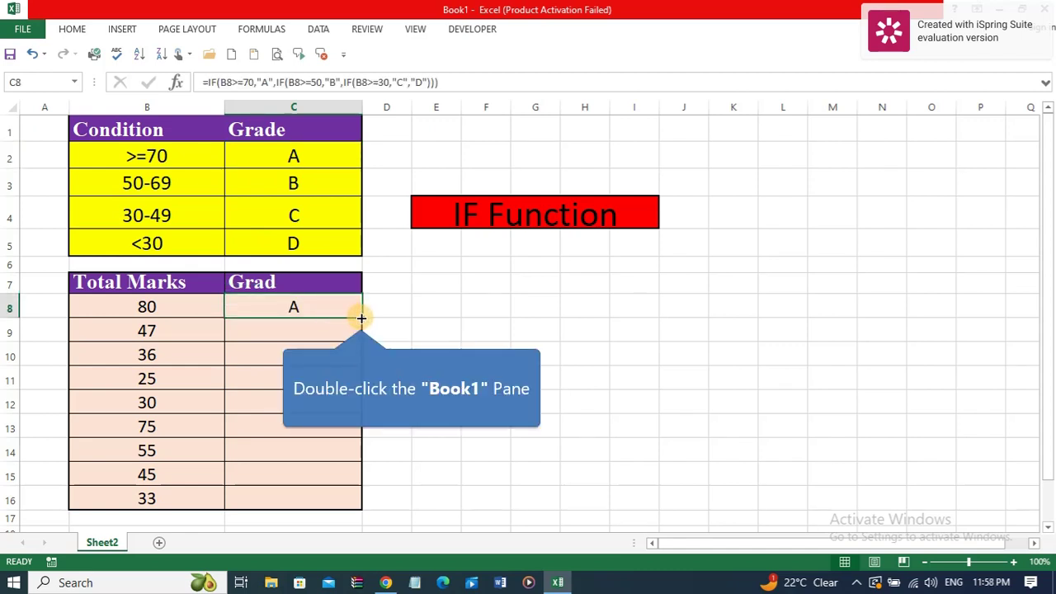
double_click(361, 319)
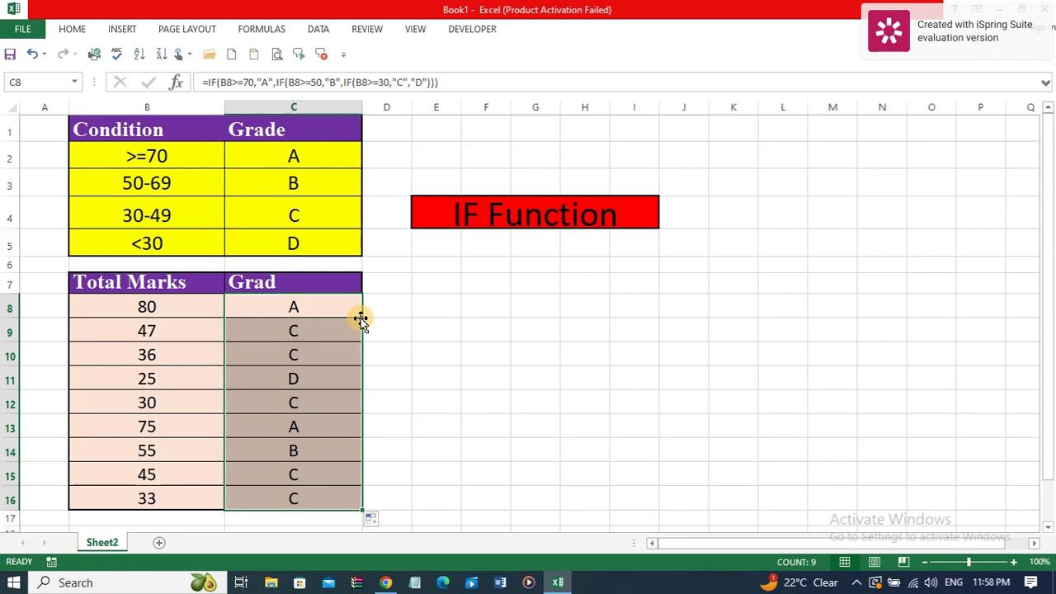
Inspect the copied grade formulas in C8, C9 and C12, displaying C12's cell references without changing them
click(304, 313)
click(302, 333)
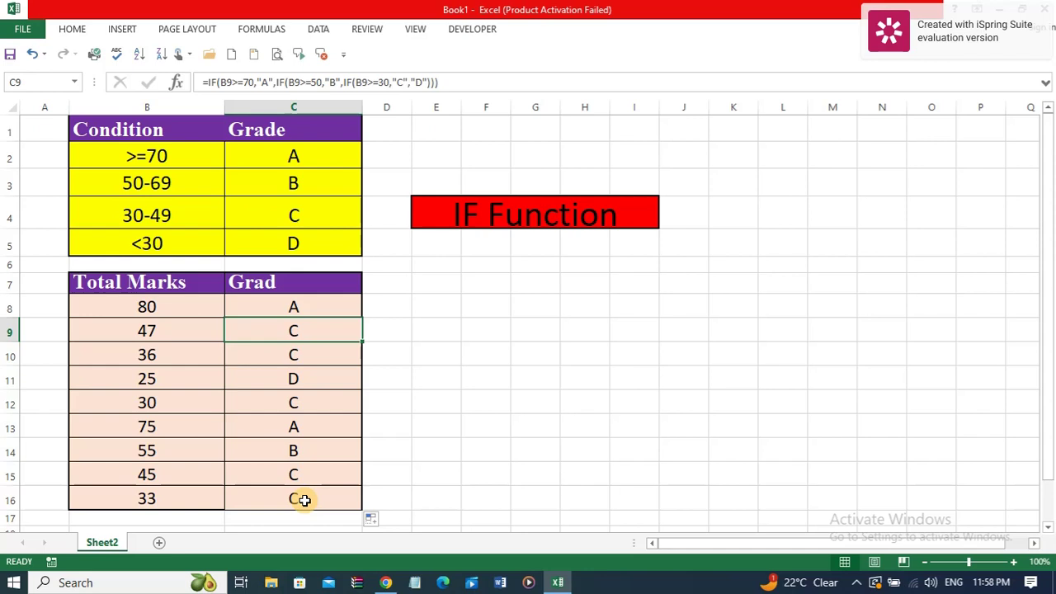
click(296, 402)
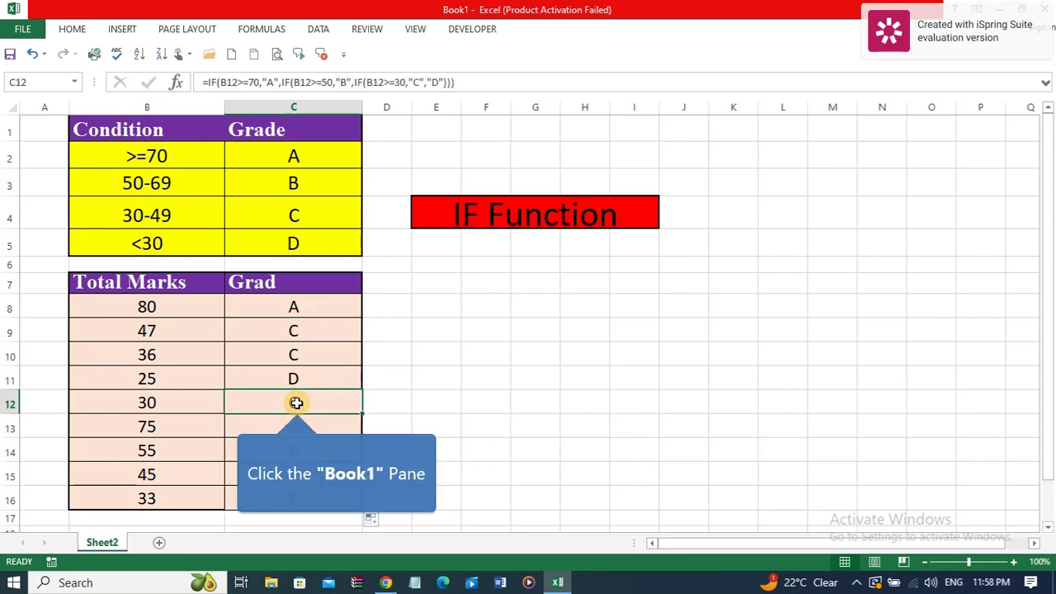
double_click(296, 402)
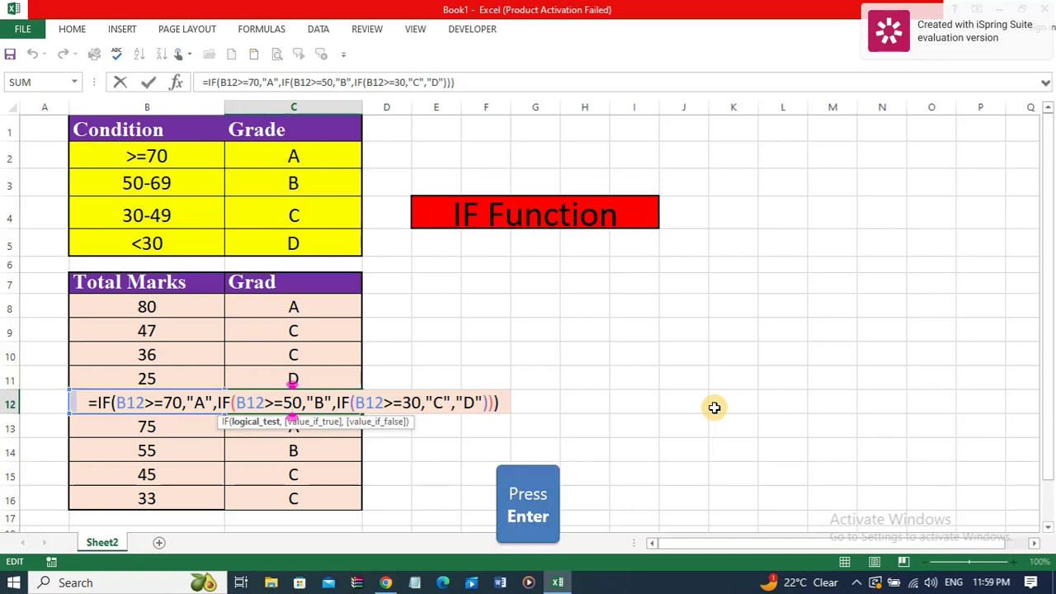
key(Return)
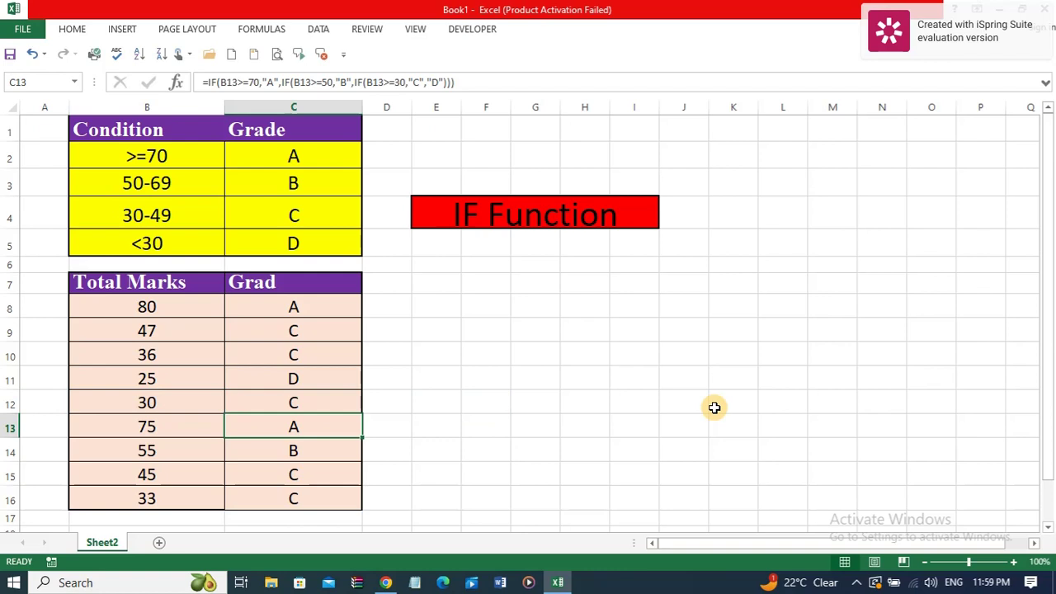